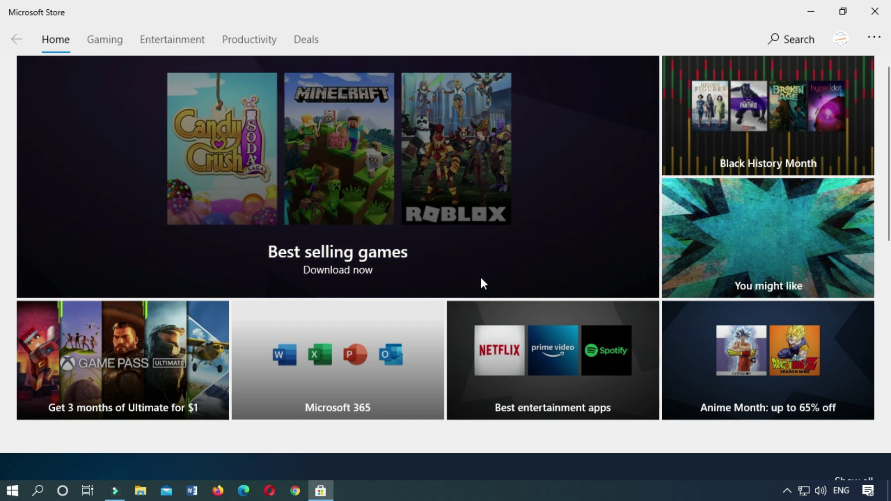
Step: Search the store for youtube across all devices, and view the YouTube app's page before closing the store
{"action": "left_click", "coordinate": [790, 42]}
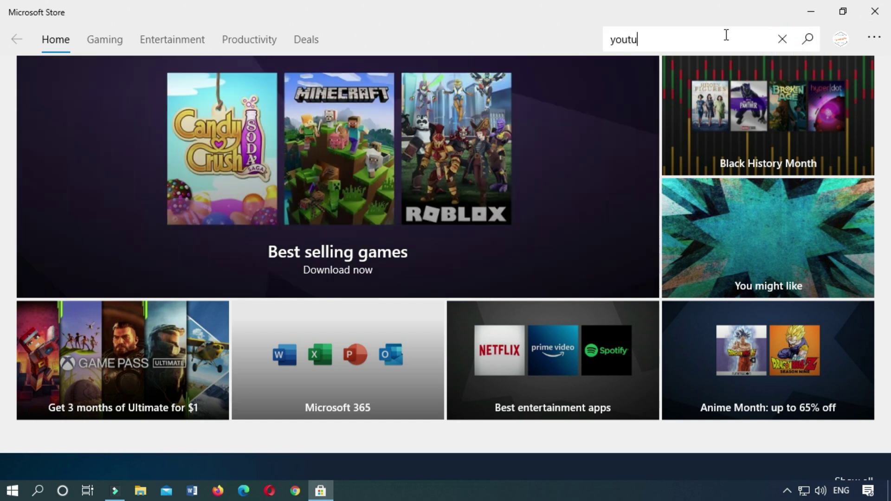
{"action": "key", "text": "Return"}
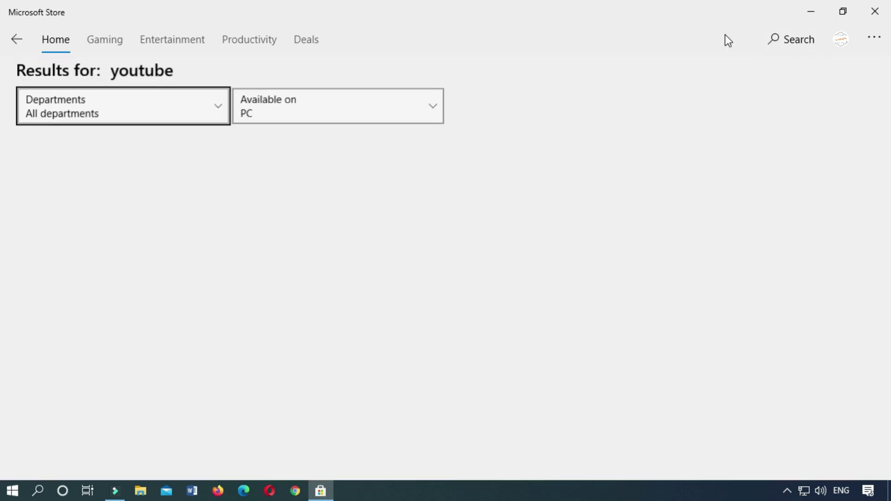
{"action": "left_click", "coordinate": [385, 110]}
{"action": "left_click", "coordinate": [323, 143]}
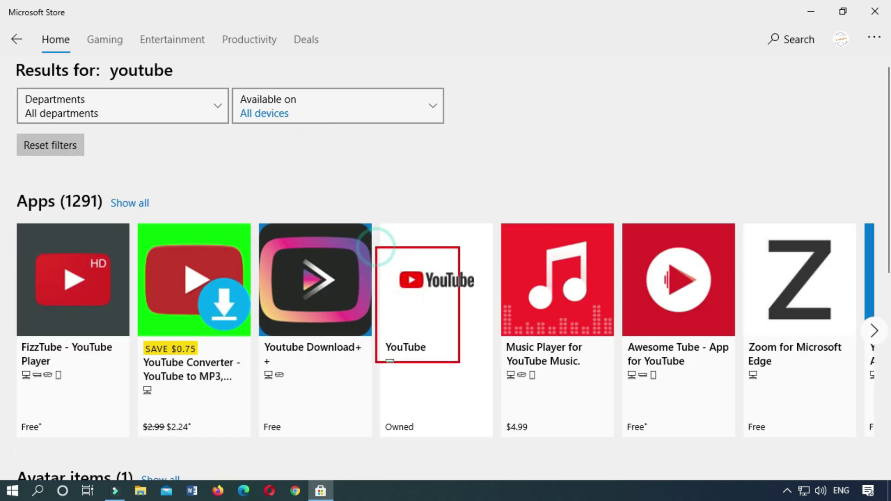
{"action": "left_click", "coordinate": [430, 307]}
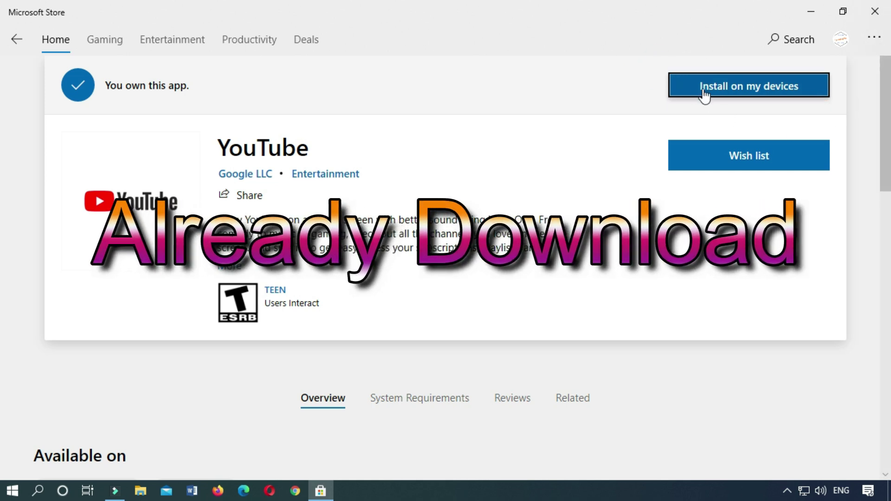
{"action": "left_click", "coordinate": [876, 11]}
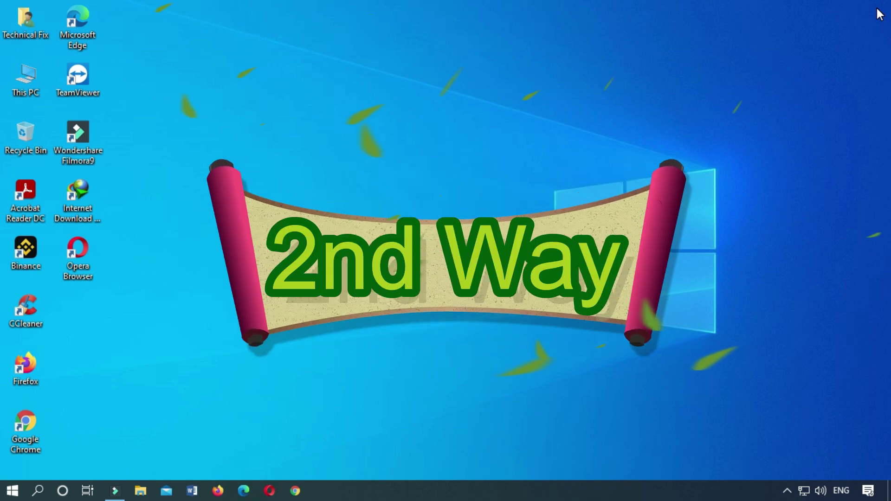
Step: Switch to Google Chrome and run a Google search for youtube instead of going to the suggested site
{"action": "left_click", "coordinate": [295, 491]}
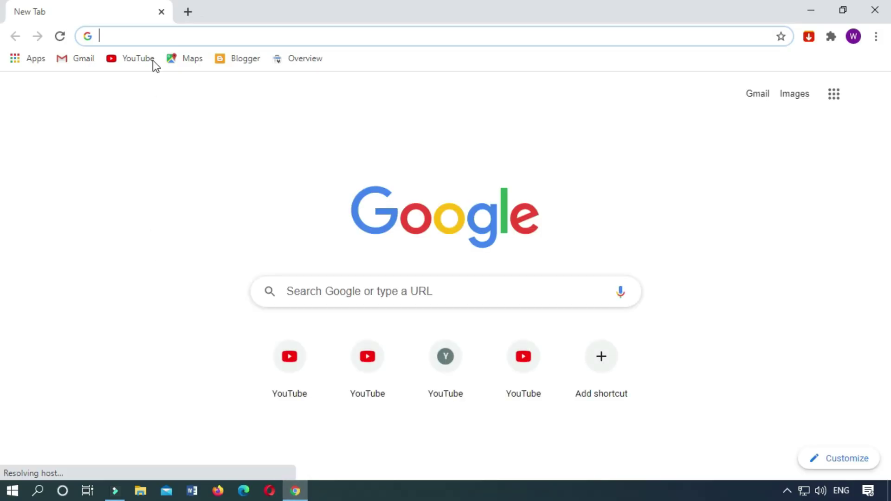
{"action": "type", "text": "youtube"}
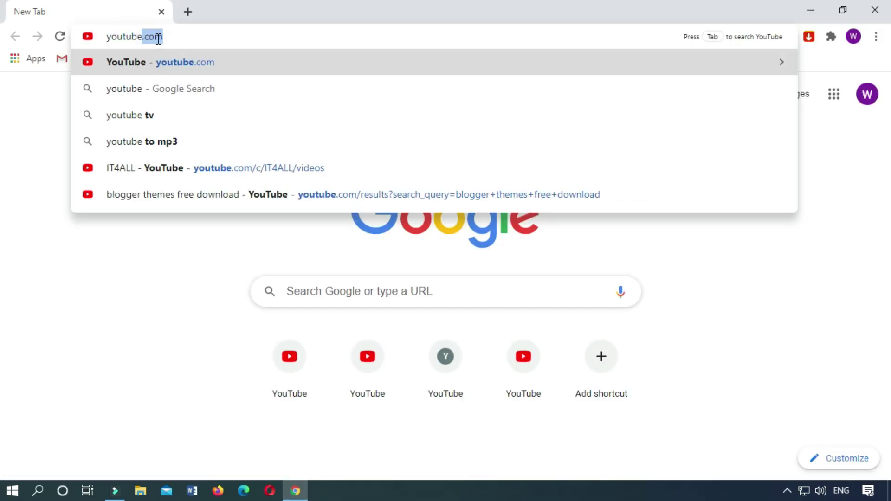
{"action": "key", "text": "BackSpace"}
{"action": "key", "text": "Return"}
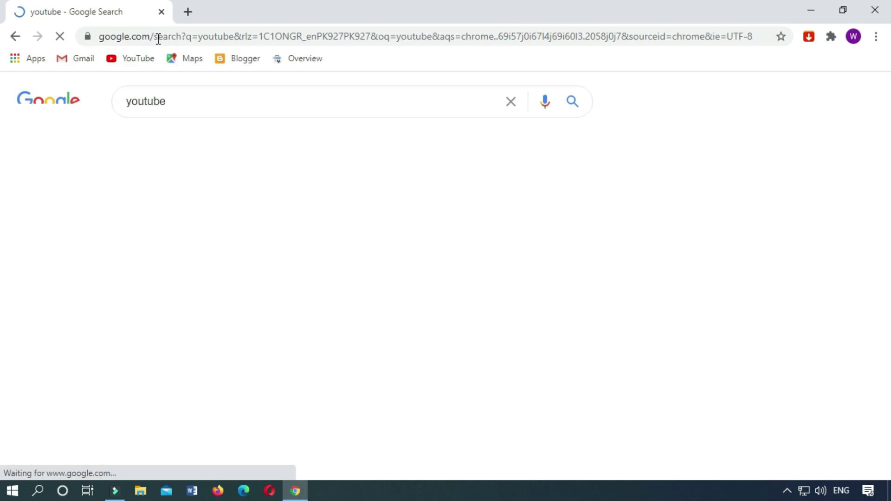
Step: Create a desktop shortcut from the YouTube search result's link and name it YouTube
{"action": "left_click_drag", "start_coordinate": [653, 19], "coordinate": [487, 171]}
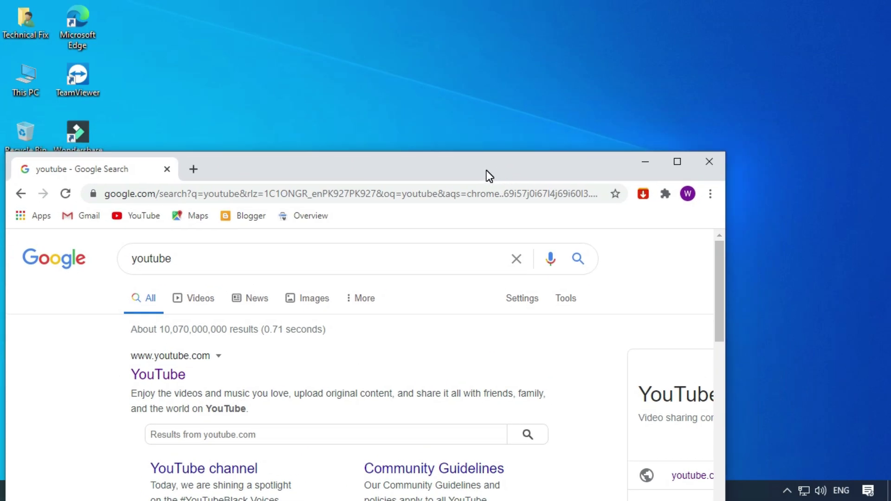
{"action": "left_click_drag", "start_coordinate": [160, 378], "coordinate": [274, 84]}
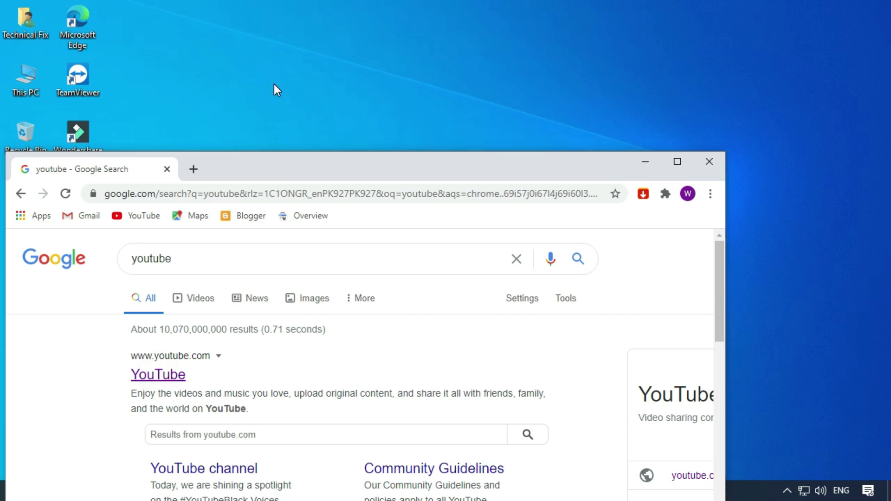
{"action": "right_click", "coordinate": [279, 94]}
{"action": "left_click", "coordinate": [314, 239]}
{"action": "key", "text": "End"}
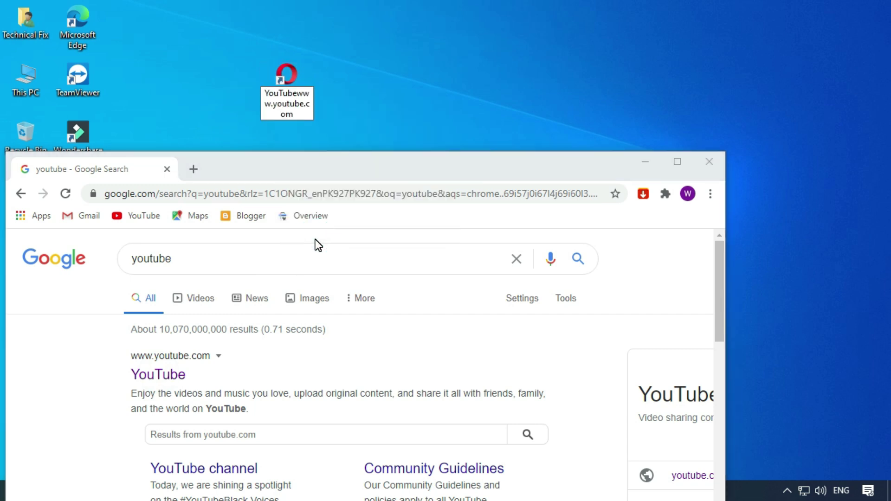
{"action": "key", "text": "BackSpace"}
{"action": "key", "text": "BackSpace"}
{"action": "key", "text": "BackSpace"}
{"action": "key", "text": "BackSpace"}
{"action": "key", "text": "BackSpace"}
{"action": "key", "text": "BackSpace"}
{"action": "key", "text": "BackSpace"}
{"action": "key", "text": "BackSpace"}
{"action": "key", "text": "BackSpace"}
{"action": "key", "text": "BackSpace"}
{"action": "key", "text": "BackSpace"}
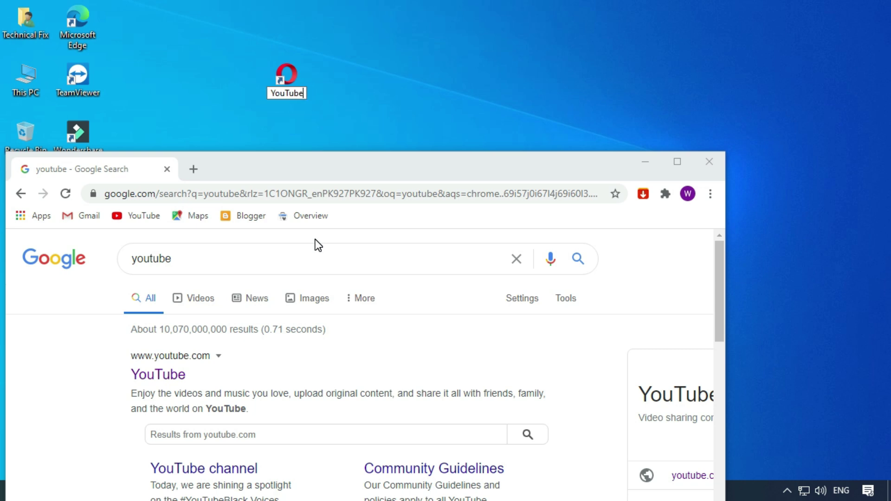
{"action": "key", "text": "Return"}
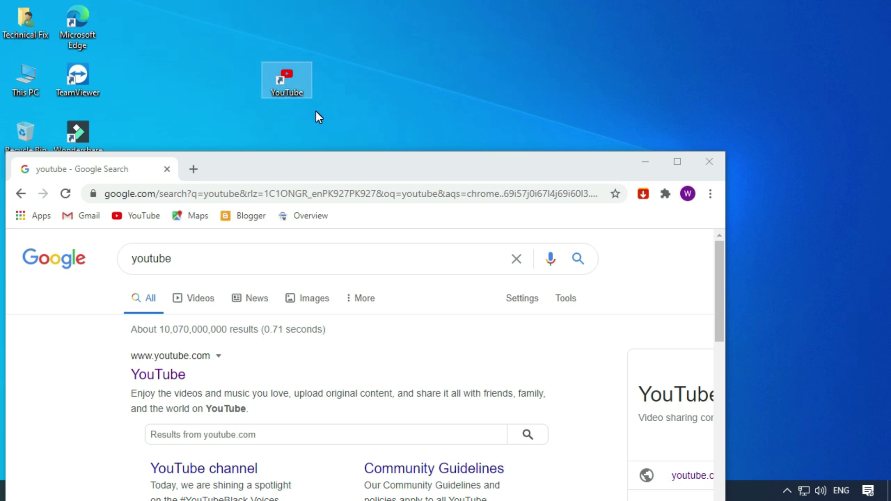
Step: Find the red YouTube play logo from Google Developers in the image results and save it to the Desktop as download.png
{"action": "left_click", "coordinate": [310, 301]}
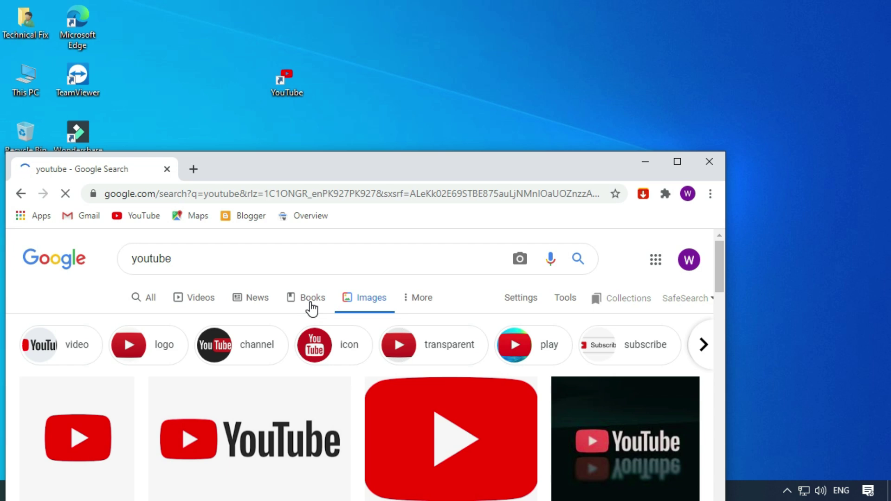
{"action": "scroll", "coordinate": [310, 304], "scroll_direction": "down", "scroll_amount": 2}
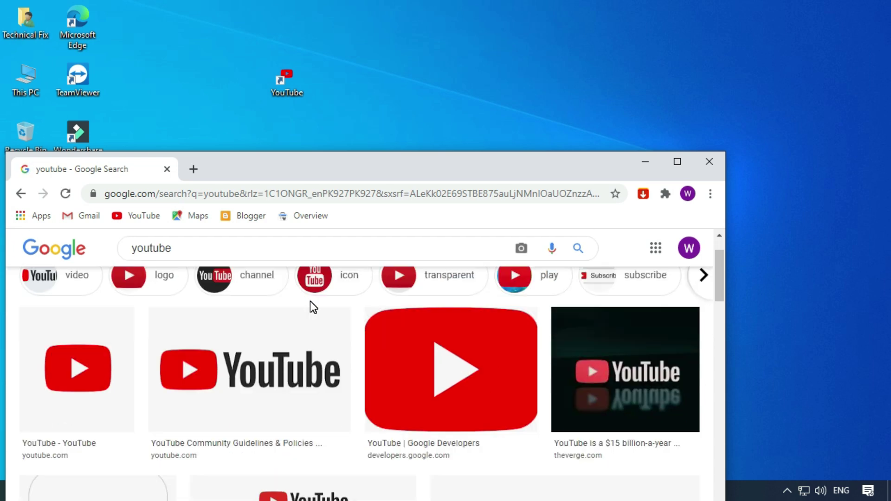
{"action": "right_click", "coordinate": [460, 374]}
{"action": "left_click", "coordinate": [502, 246]}
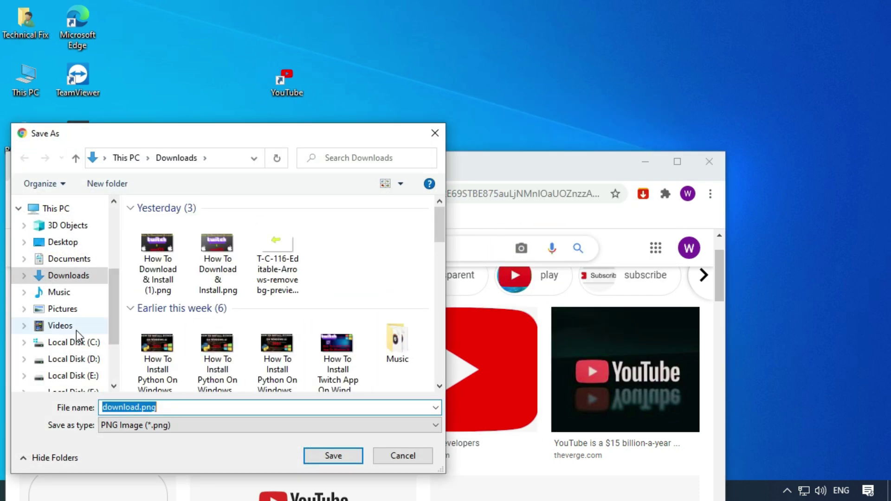
{"action": "left_click", "coordinate": [64, 242]}
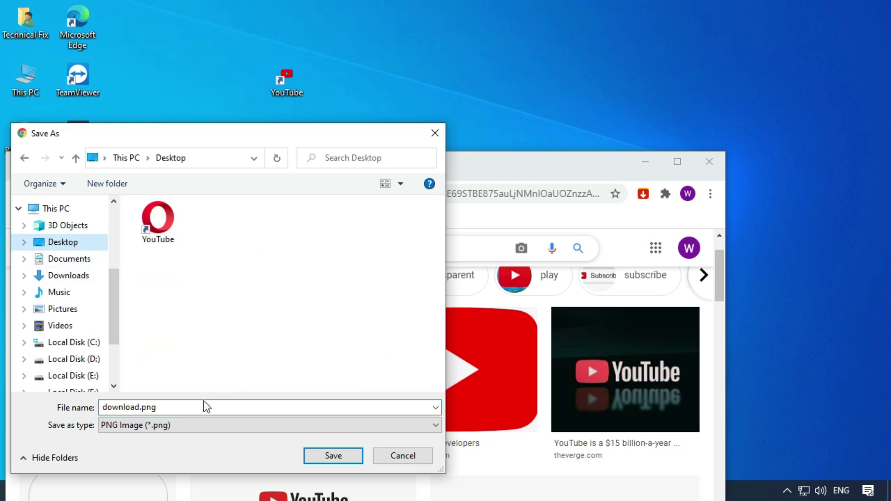
{"action": "left_click", "coordinate": [328, 456]}
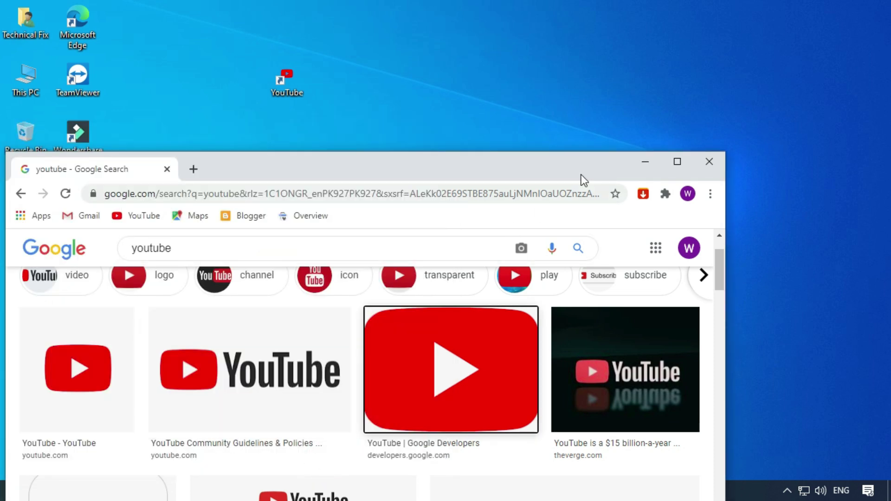
{"action": "left_click", "coordinate": [645, 162]}
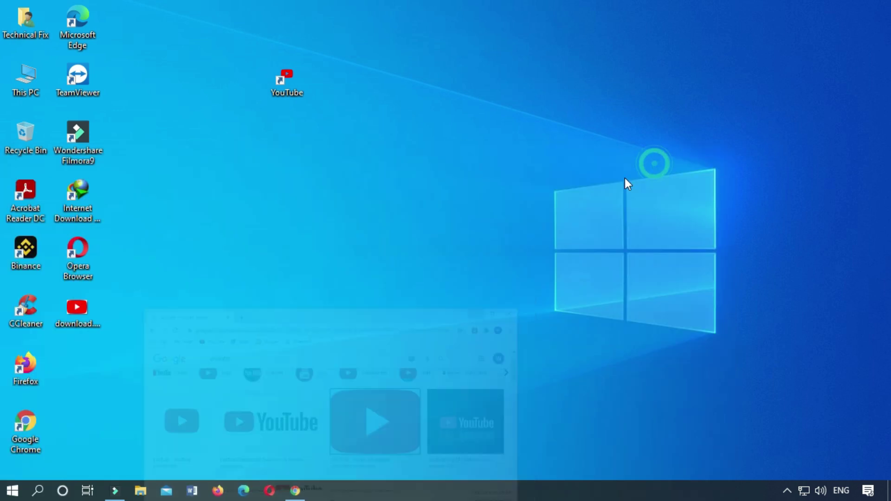
{"action": "right_click", "coordinate": [286, 72]}
{"action": "left_click", "coordinate": [331, 245]}
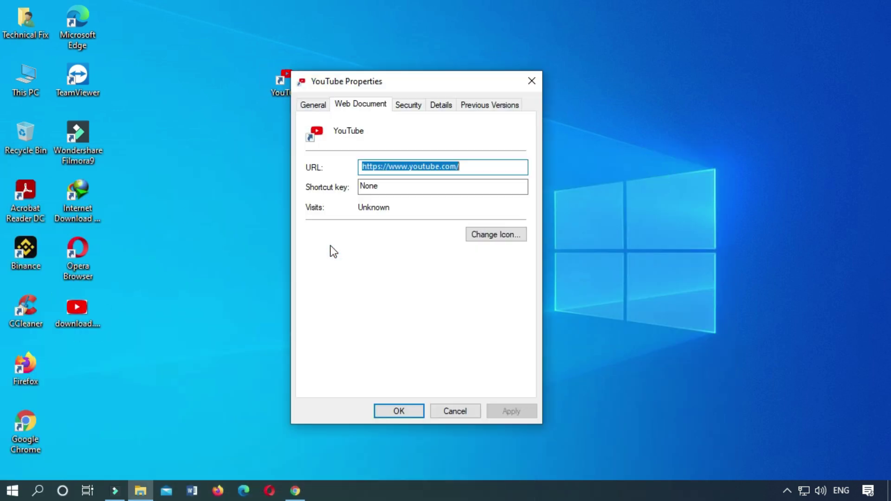
{"action": "left_click", "coordinate": [499, 235]}
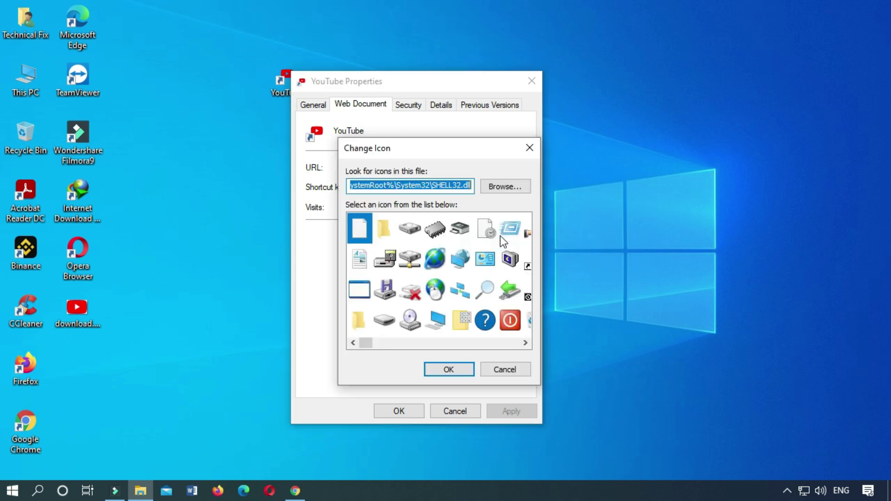
{"action": "left_click", "coordinate": [505, 187]}
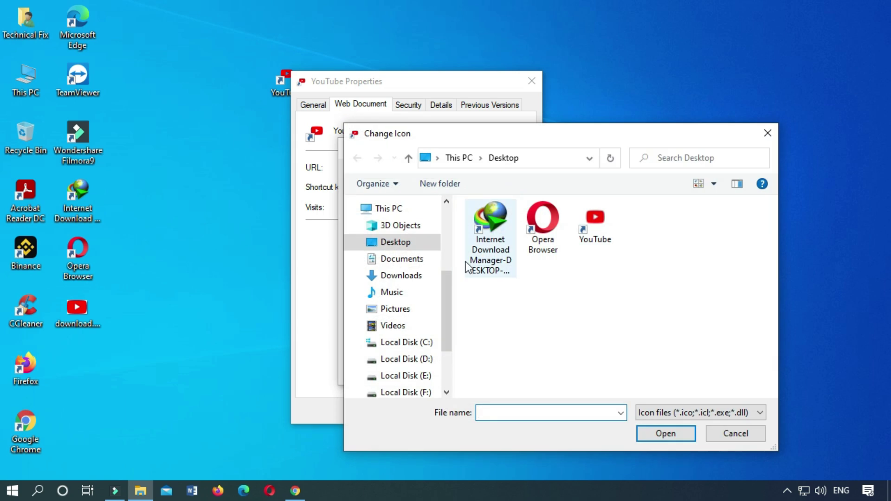
{"action": "left_click", "coordinate": [396, 243]}
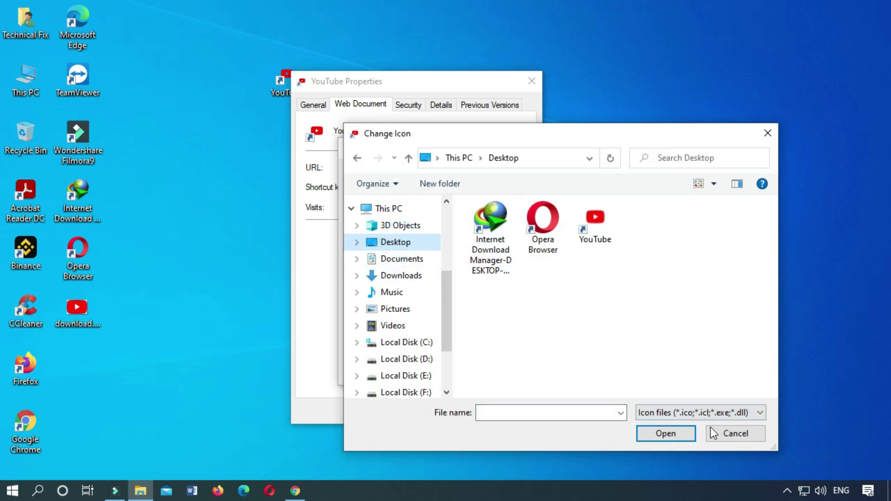
{"action": "left_click", "coordinate": [736, 433]}
{"action": "left_click", "coordinate": [507, 370]}
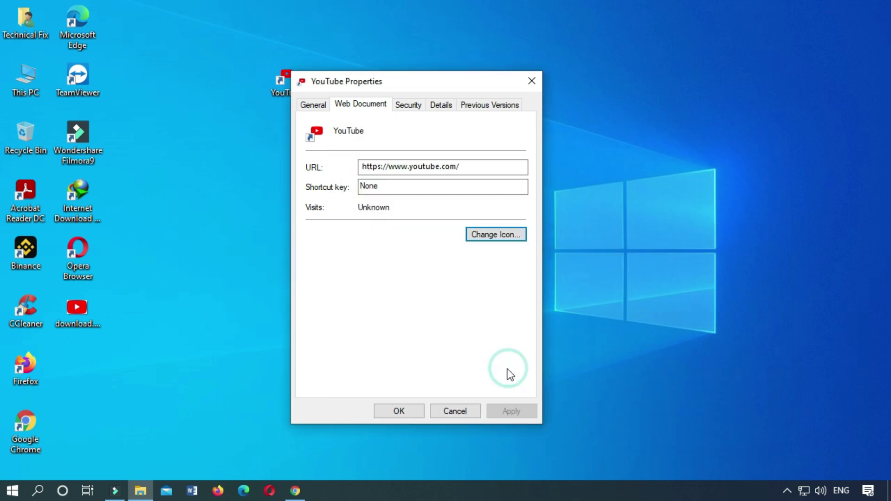
{"action": "left_click", "coordinate": [472, 413]}
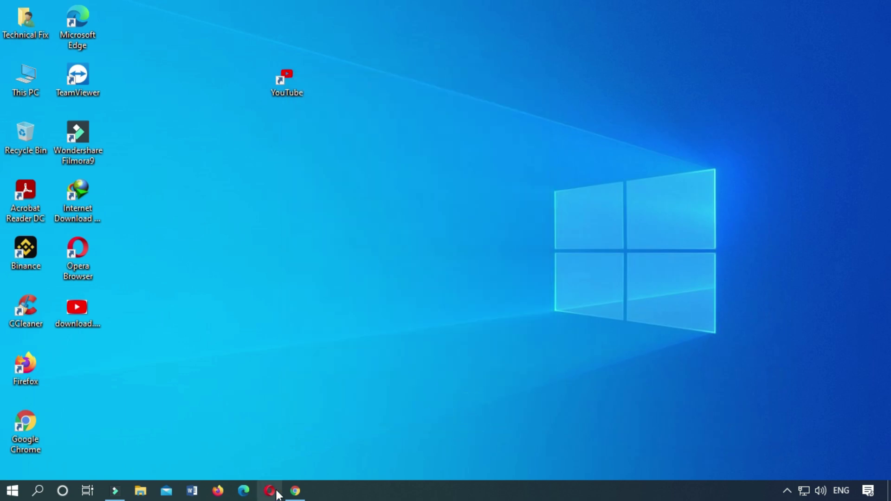
Step: Bring the Chrome window back and maximize it, and minimize it to return to the desktop
{"action": "left_click", "coordinate": [295, 491]}
{"action": "double_click", "coordinate": [544, 160]}
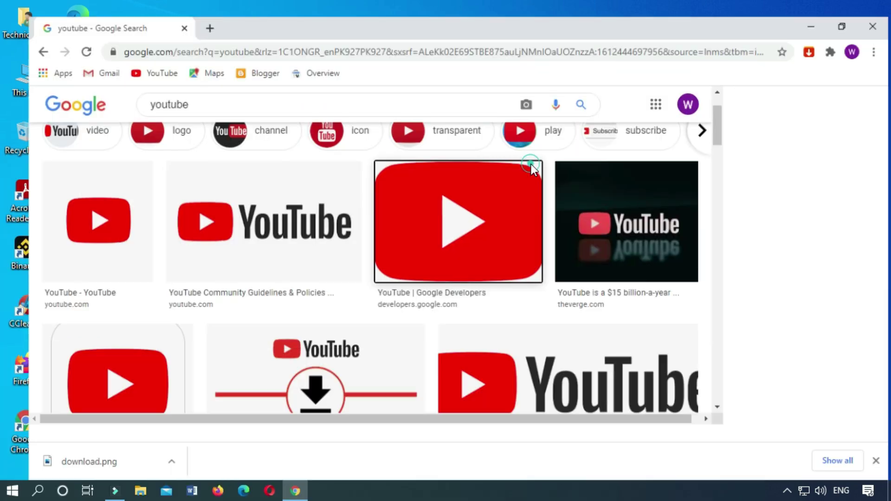
{"action": "left_click", "coordinate": [807, 7]}
Step: Check the file type of download.png in its properties and close them
{"action": "right_click", "coordinate": [72, 310]}
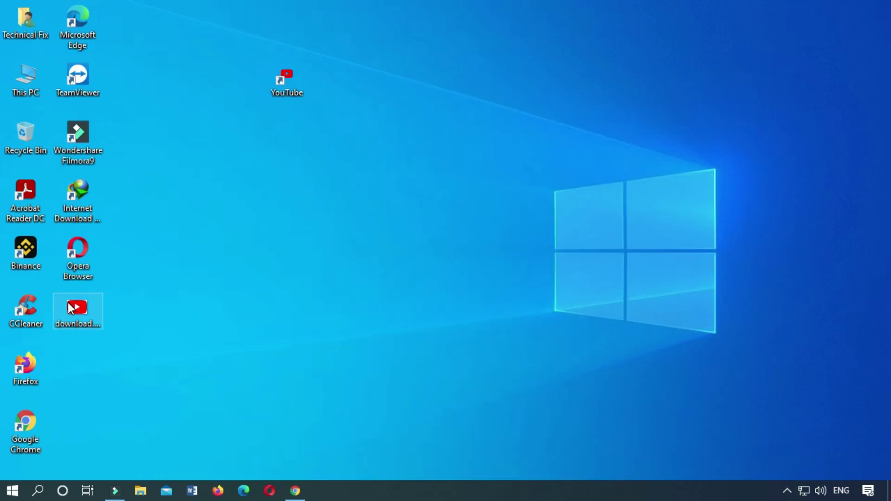
{"action": "left_click", "coordinate": [114, 469]}
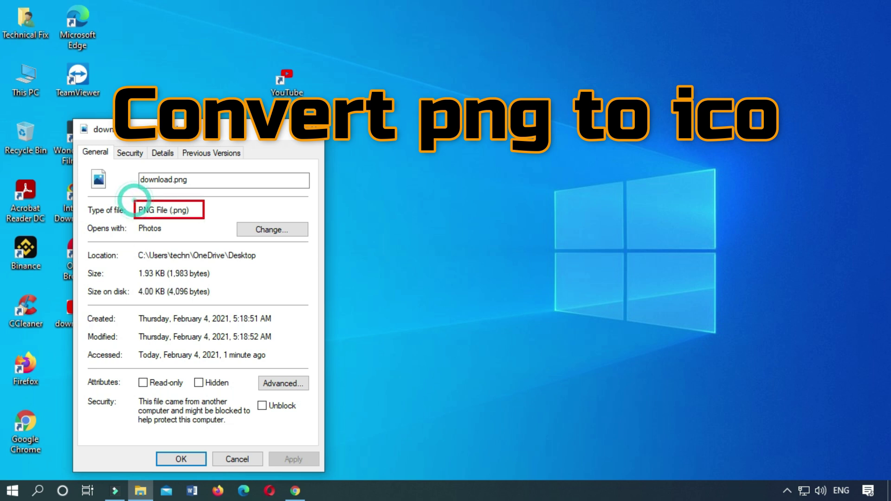
{"action": "left_click", "coordinate": [315, 131]}
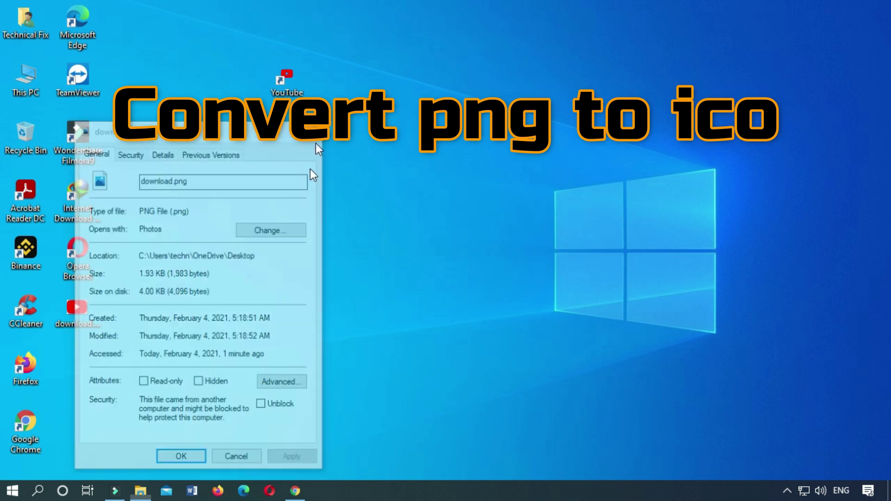
Step: Search Google in Chrome for png to ico and open the ConvertICO.com converter site
{"action": "left_click", "coordinate": [295, 490]}
{"action": "left_click", "coordinate": [211, 33]}
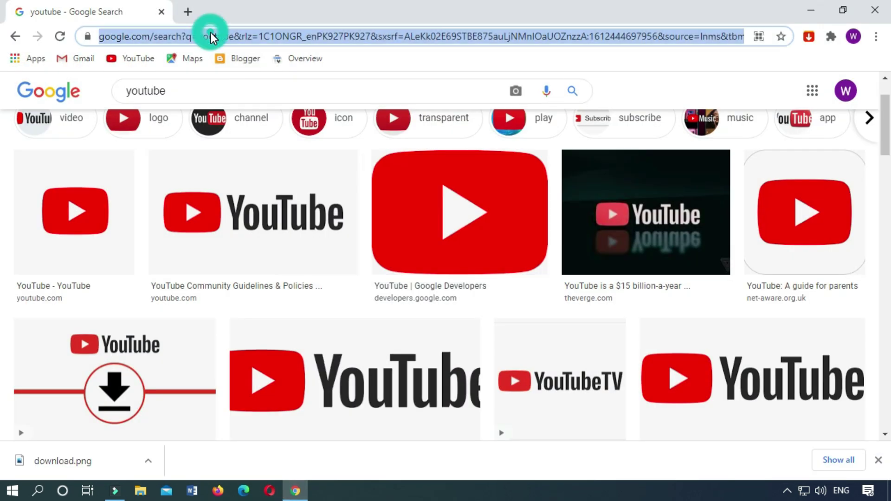
{"action": "type", "text": "png to ico"}
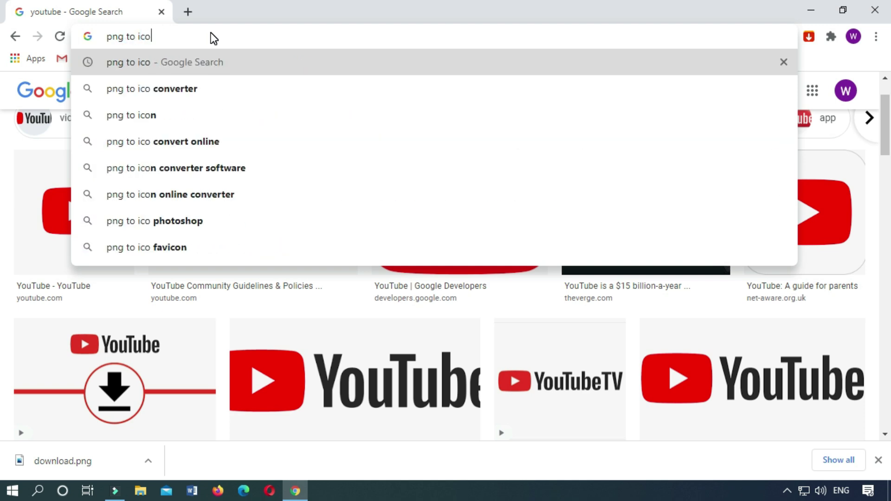
{"action": "key", "text": "Return"}
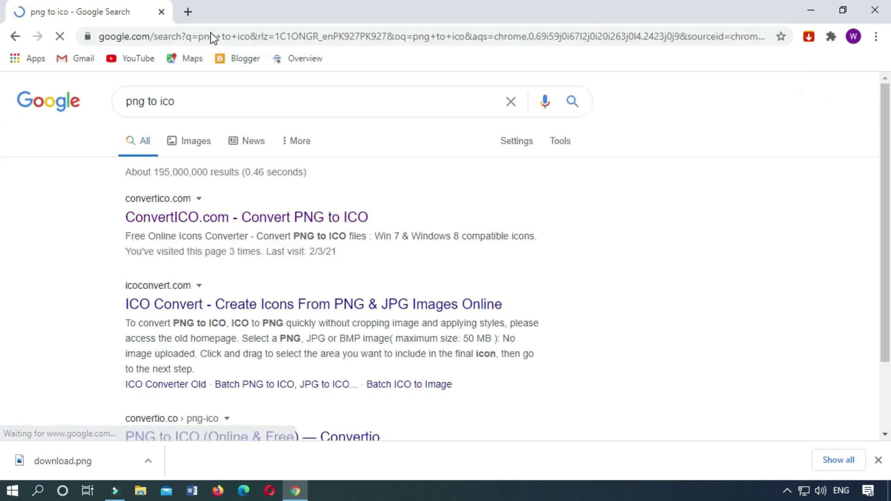
{"action": "left_click", "coordinate": [184, 225]}
{"action": "left_click", "coordinate": [185, 221]}
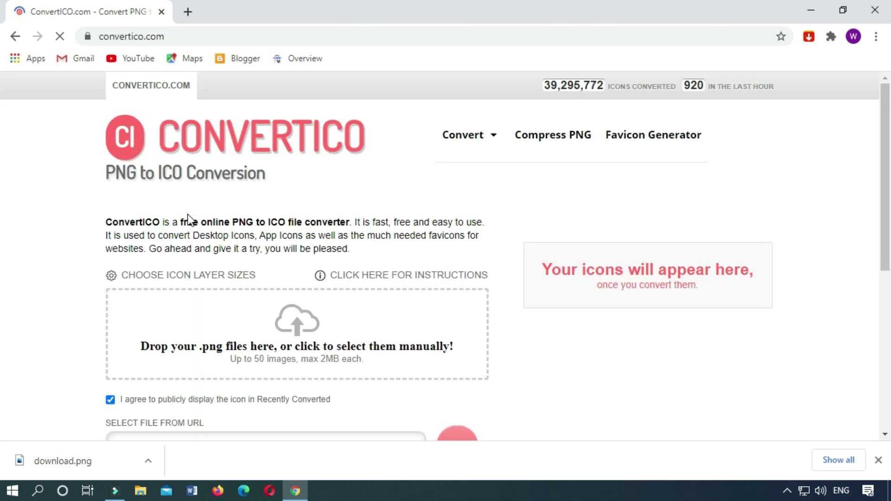
Step: Convert download.png from the Desktop to ICO format on ConvertICO.com and download the converted icon
{"action": "left_click", "coordinate": [291, 316]}
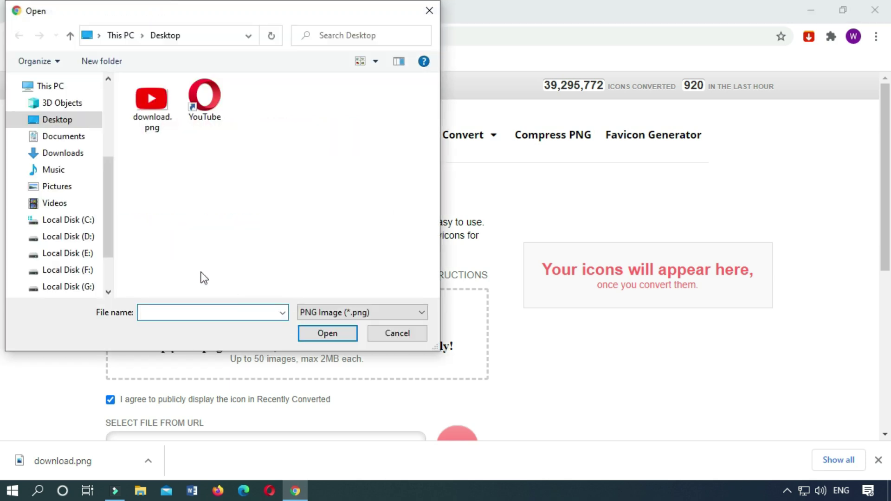
{"action": "left_click", "coordinate": [164, 102]}
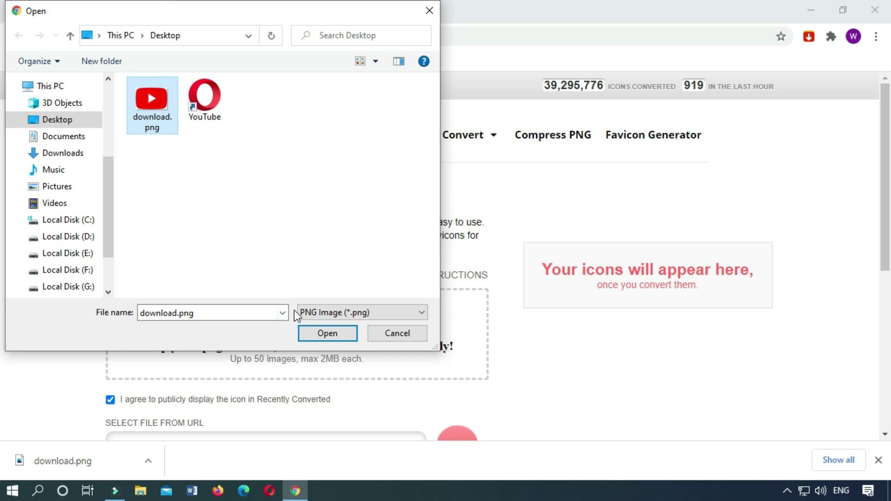
{"action": "left_click", "coordinate": [327, 334]}
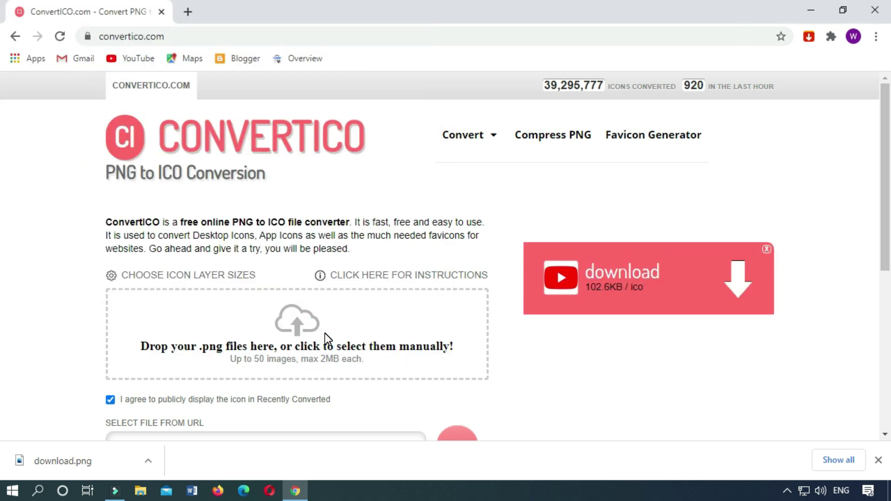
{"action": "left_click", "coordinate": [744, 284]}
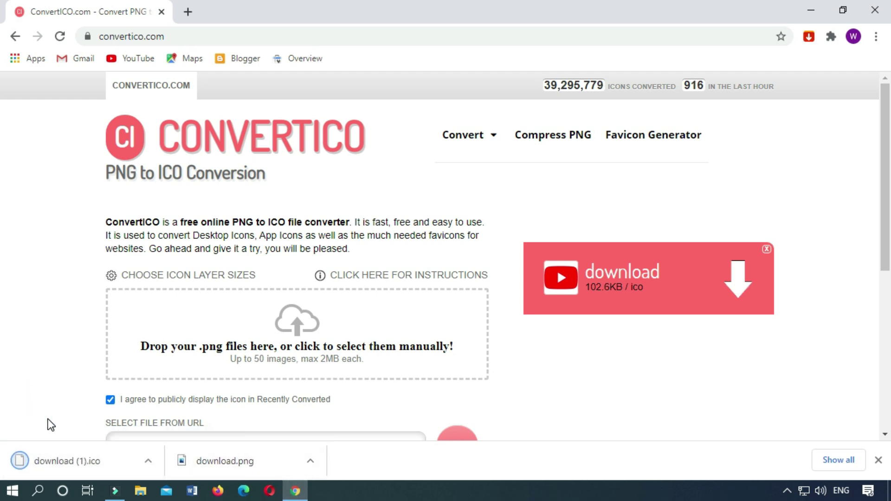
Step: Show the downloaded download (1).ico in its folder and copy the file
{"action": "left_click", "coordinate": [147, 460]}
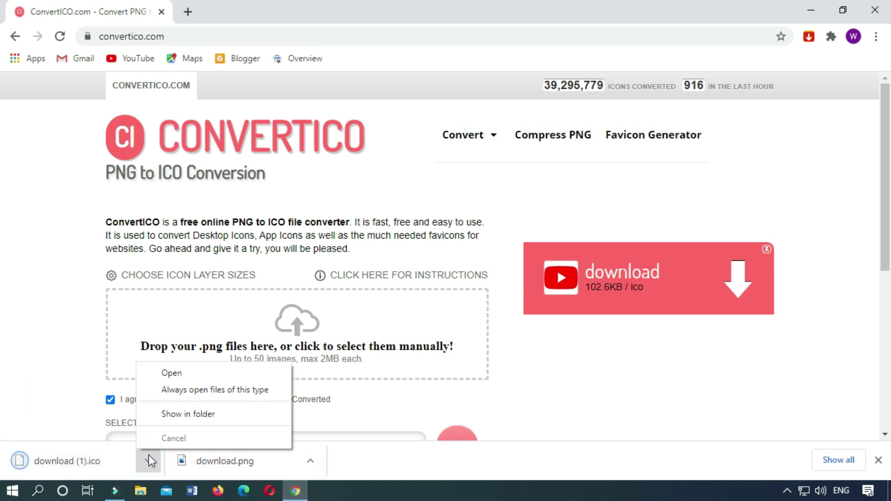
{"action": "left_click", "coordinate": [175, 421]}
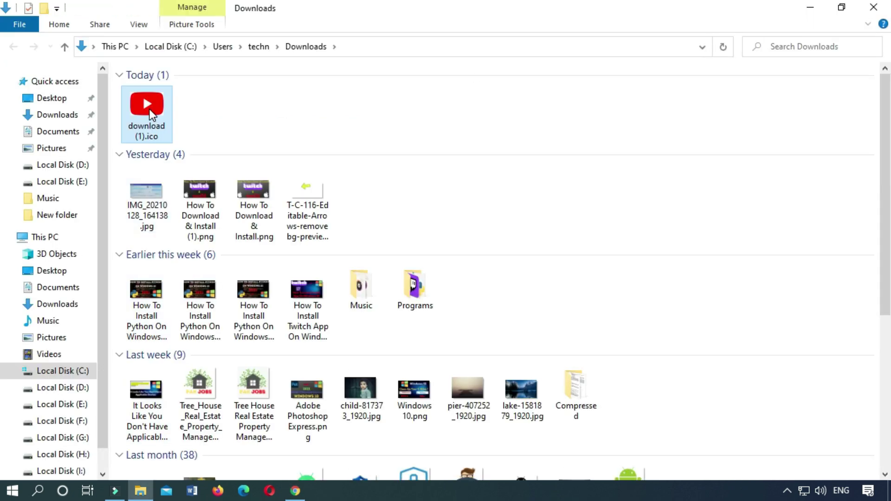
{"action": "right_click", "coordinate": [150, 110]}
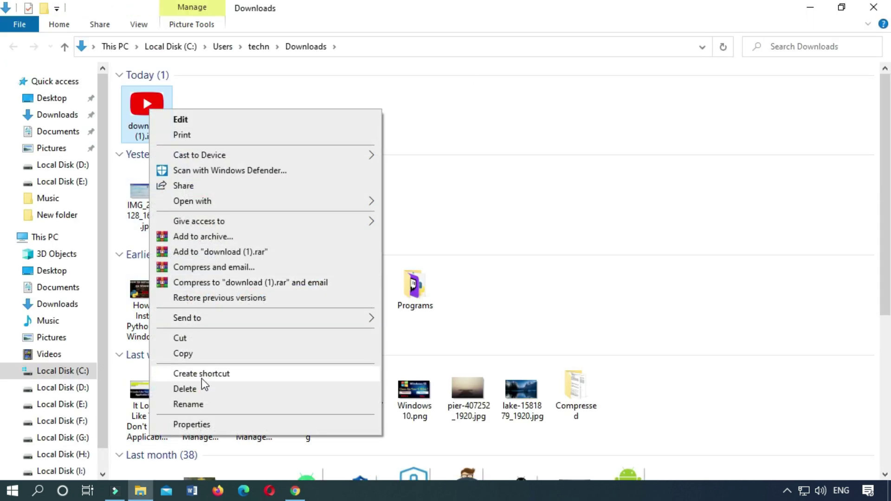
{"action": "left_click", "coordinate": [199, 354]}
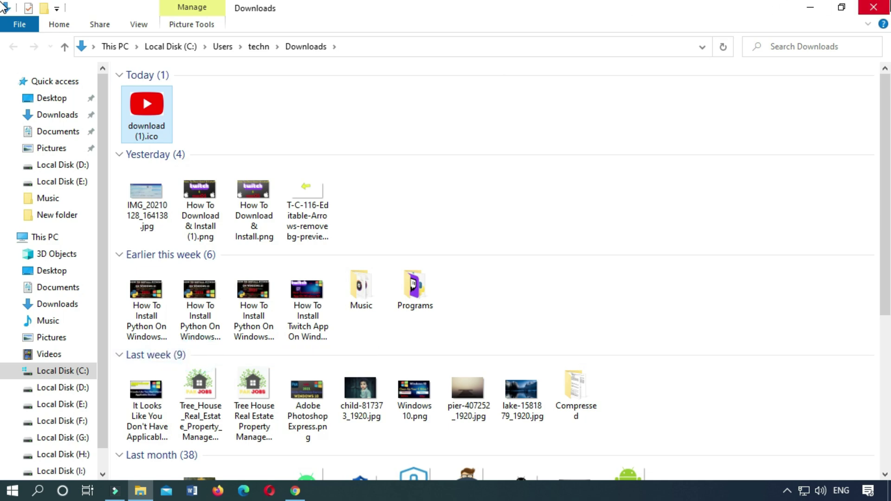
Step: Close the Downloads folder, minimize Chrome, and move download.png from the desktop to the Recycle Bin
{"action": "left_click", "coordinate": [873, 7]}
{"action": "left_click", "coordinate": [811, 10]}
{"action": "left_click_drag", "start_coordinate": [55, 315], "coordinate": [21, 137]}
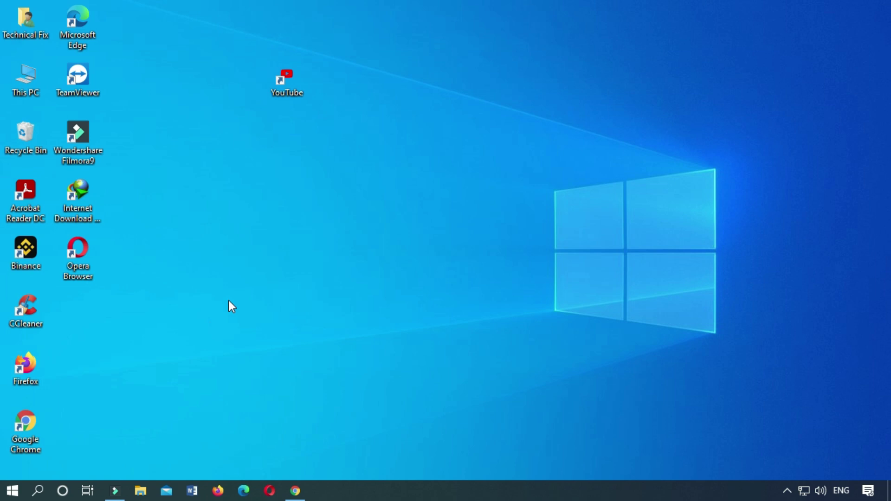
Step: Paste download (1).ico onto the desktop and place it in the empty area away from the other icons
{"action": "right_click", "coordinate": [241, 268]}
{"action": "left_click", "coordinate": [272, 330]}
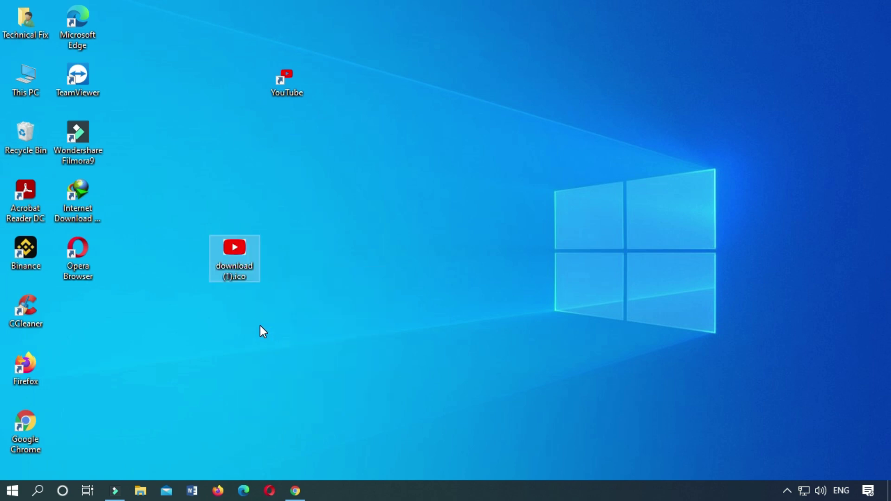
{"action": "left_click_drag", "start_coordinate": [252, 274], "coordinate": [226, 270]}
{"action": "left_click_drag", "start_coordinate": [111, 302], "coordinate": [110, 303]}
{"action": "left_click", "coordinate": [220, 301]}
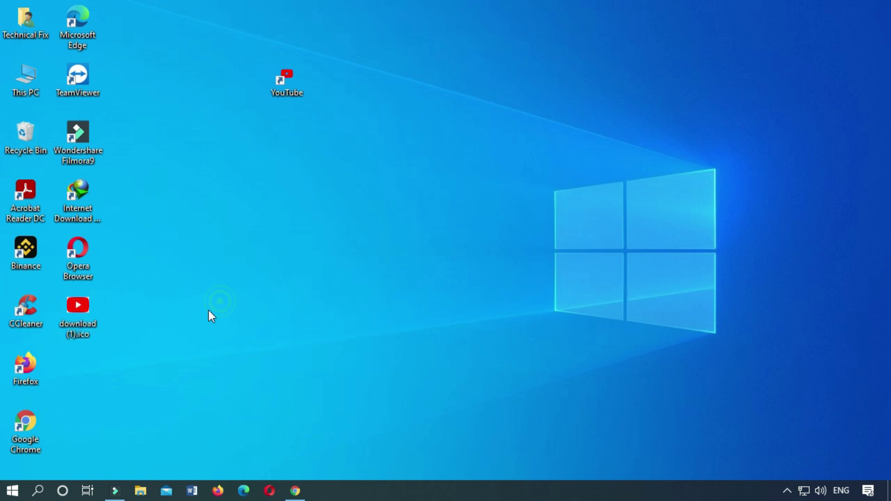
{"action": "left_click_drag", "start_coordinate": [385, 229], "coordinate": [386, 230]}
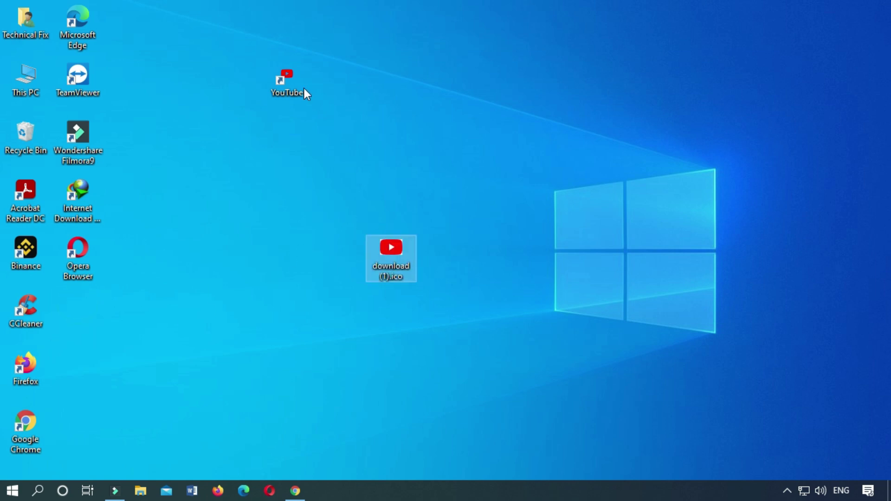
Step: Change the YouTube shortcut's icon to download (1).ico from the Desktop in its properties and apply it
{"action": "right_click", "coordinate": [276, 83]}
{"action": "left_click", "coordinate": [310, 251]}
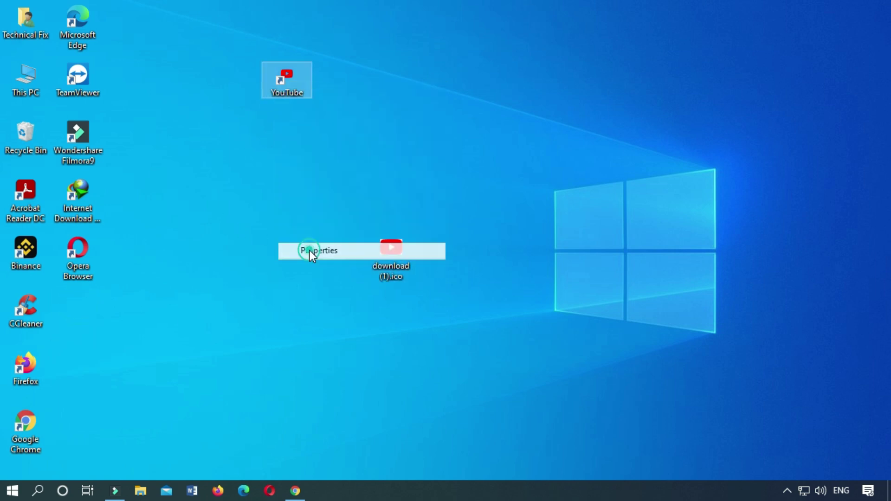
{"action": "left_click", "coordinate": [479, 247]}
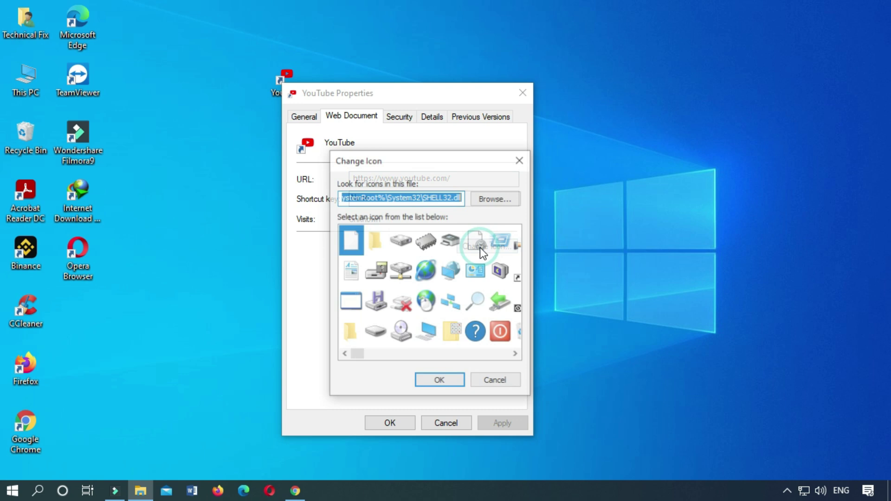
{"action": "left_click", "coordinate": [496, 197]}
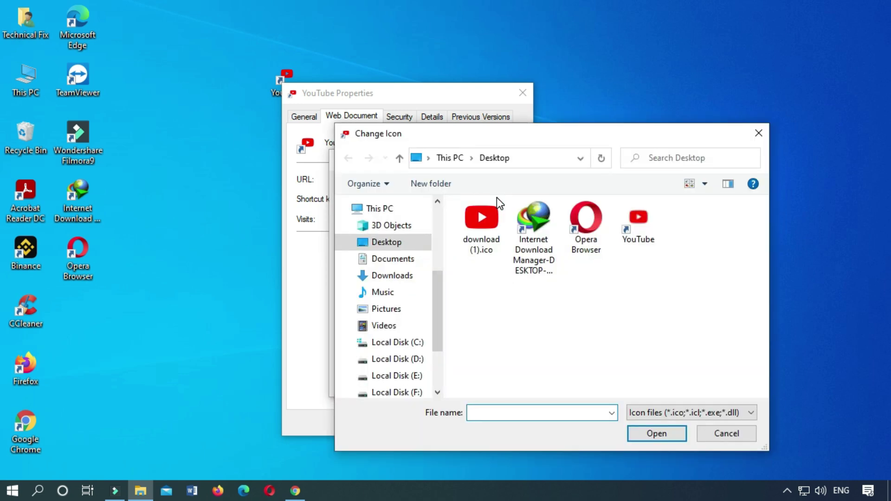
{"action": "left_click", "coordinate": [483, 254]}
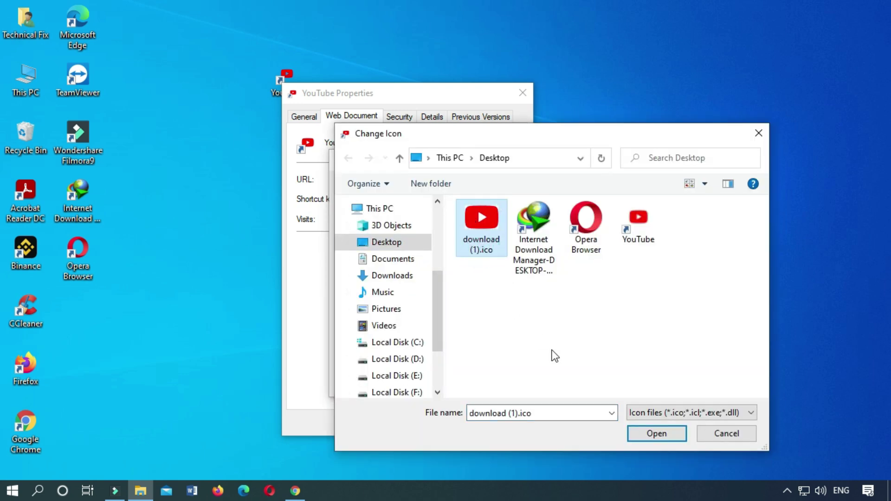
{"action": "left_click", "coordinate": [652, 433]}
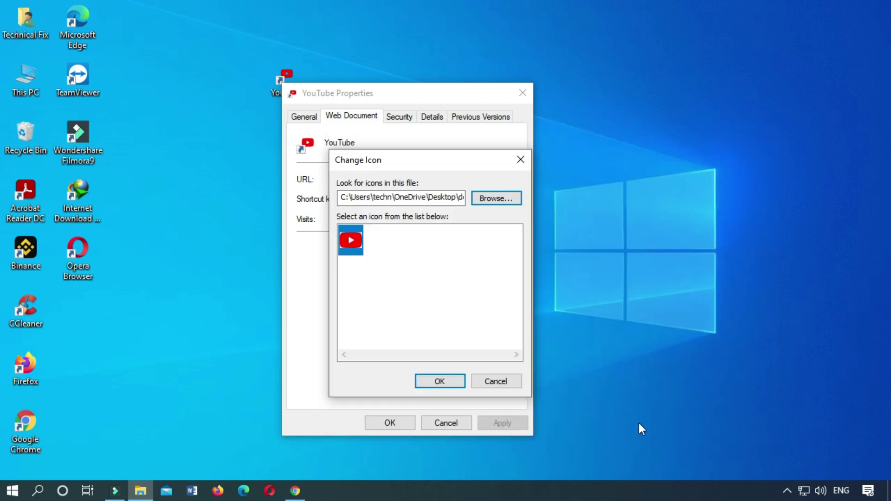
{"action": "left_click", "coordinate": [457, 380]}
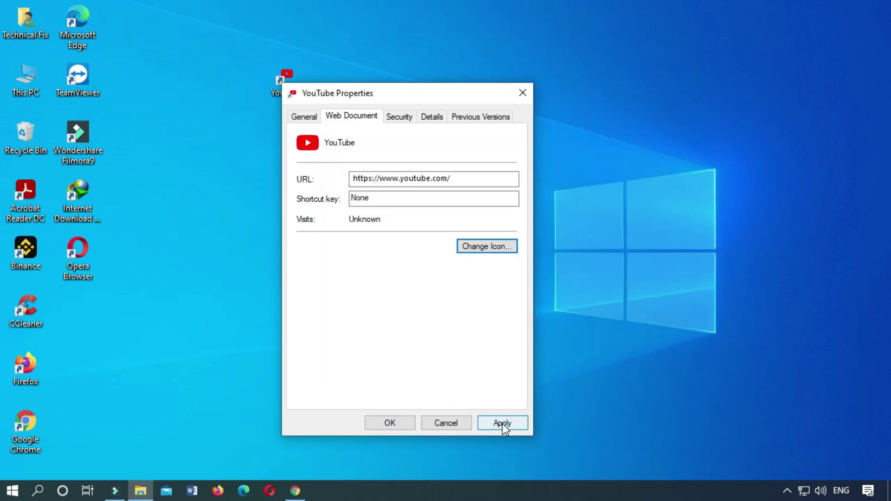
{"action": "left_click", "coordinate": [502, 423]}
{"action": "left_click", "coordinate": [389, 421]}
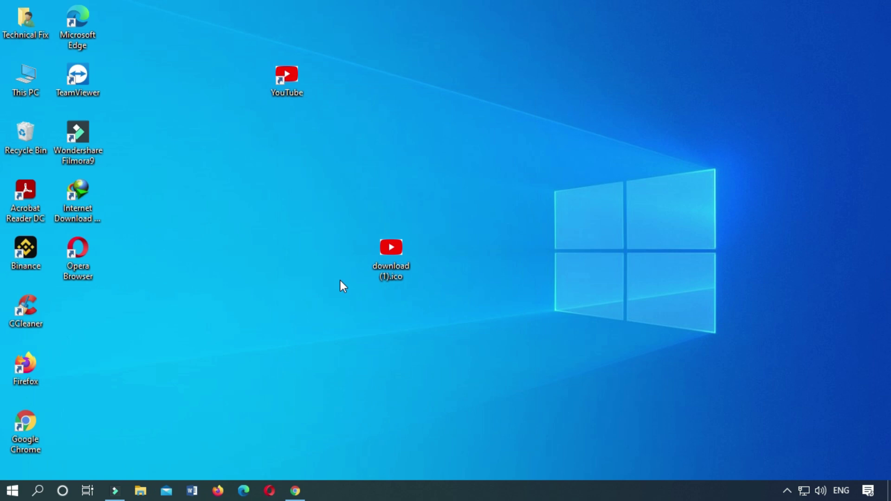
Step: Move download (1).ico to the Recycle Bin and place the YouTube shortcut directly below Opera Browser
{"action": "left_click_drag", "start_coordinate": [390, 262], "coordinate": [24, 138]}
{"action": "left_click_drag", "start_coordinate": [291, 76], "coordinate": [79, 304]}
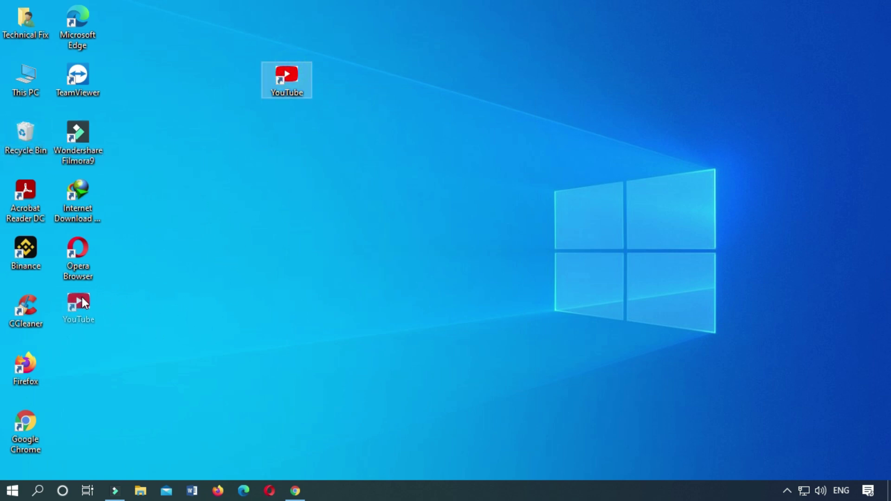
Step: Open YouTube from its desktop shortcut and close the two other tabs in Opera
{"action": "double_click", "coordinate": [78, 310]}
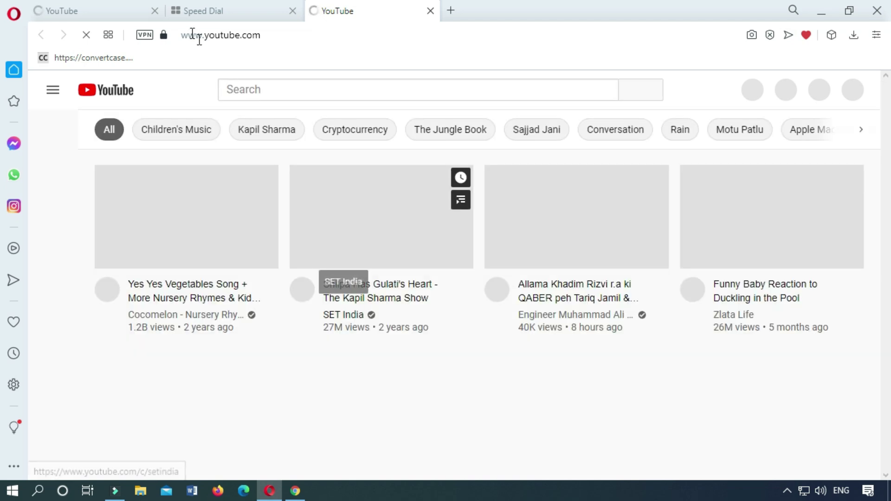
{"action": "left_click", "coordinate": [155, 11]}
{"action": "left_click", "coordinate": [154, 11]}
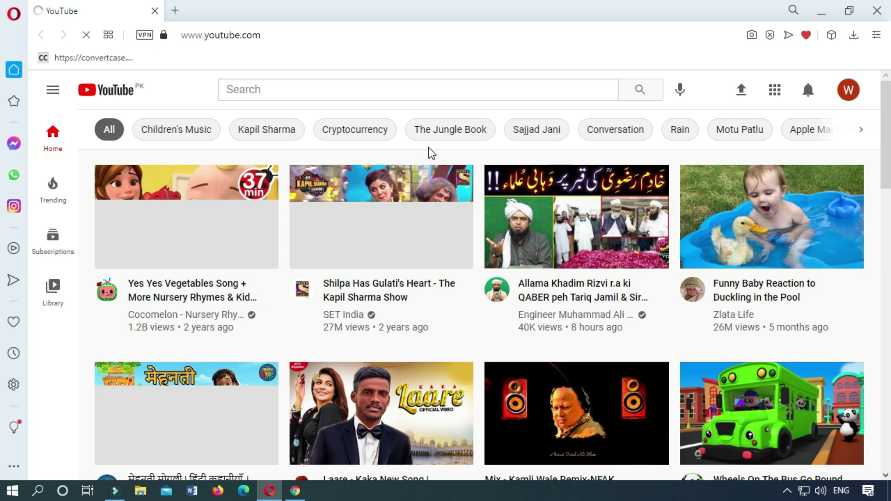
Step: Look through the video list on the YouTube home page and close Opera to return to the desktop
{"action": "scroll", "coordinate": [429, 158], "scroll_direction": "down", "scroll_amount": 10}
{"action": "scroll", "coordinate": [439, 177], "scroll_direction": "down", "scroll_amount": 6}
{"action": "scroll", "coordinate": [439, 176], "scroll_direction": "up", "scroll_amount": 7}
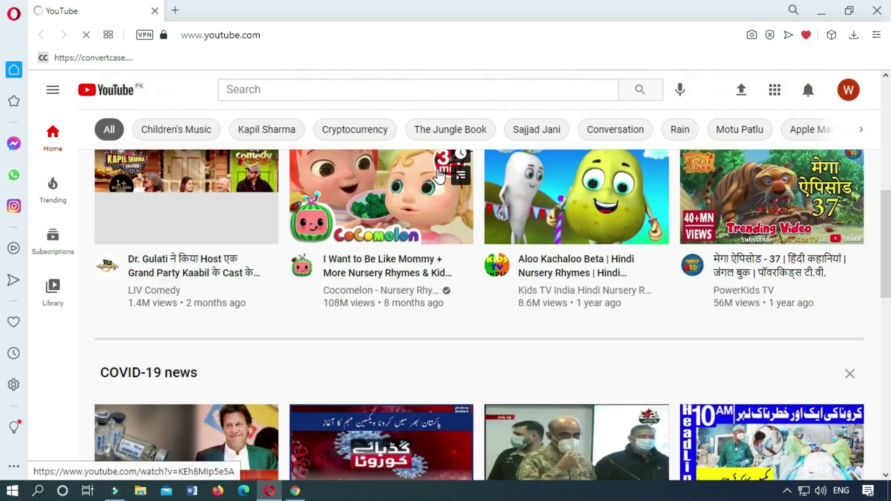
{"action": "scroll", "coordinate": [439, 177], "scroll_direction": "down", "scroll_amount": 3}
{"action": "left_click", "coordinate": [885, 14]}
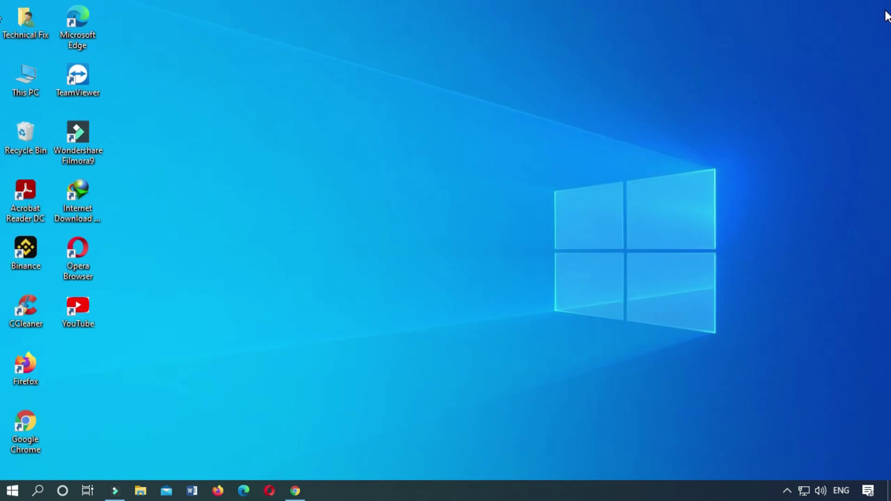